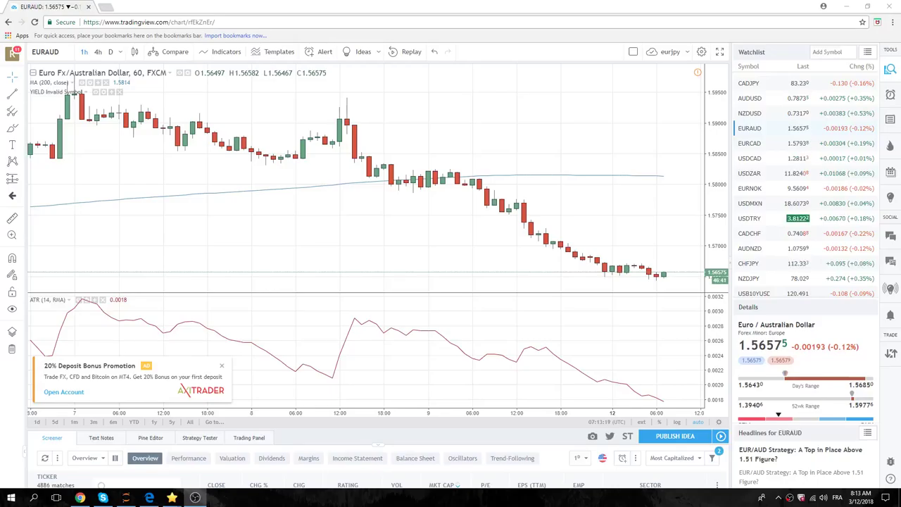
- Scroll the watchlist up to bring the AUDUSD row into view
scroll(778, 208, "up", 3)
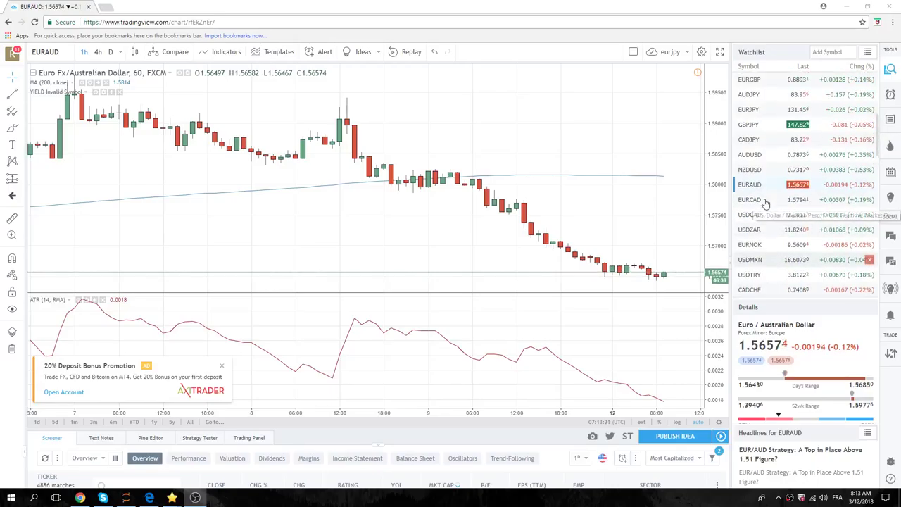
scroll(778, 208, "up", 1)
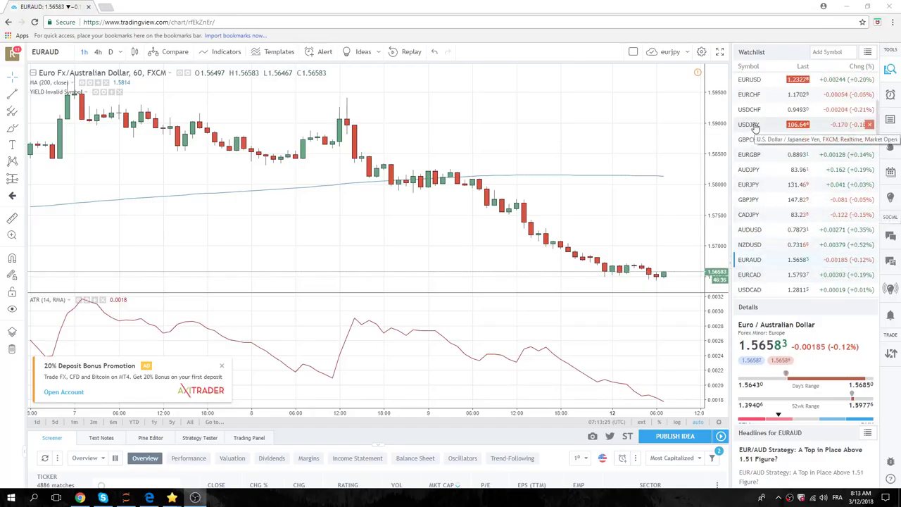
- Load AUDUSD and zoom out the hourly chart to span late February to March 12
left_click(755, 231)
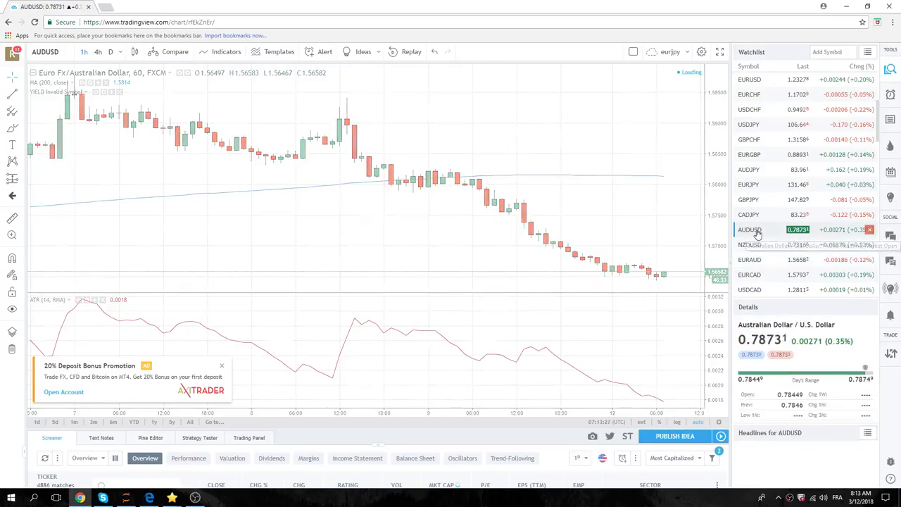
scroll(567, 220, "down", 3)
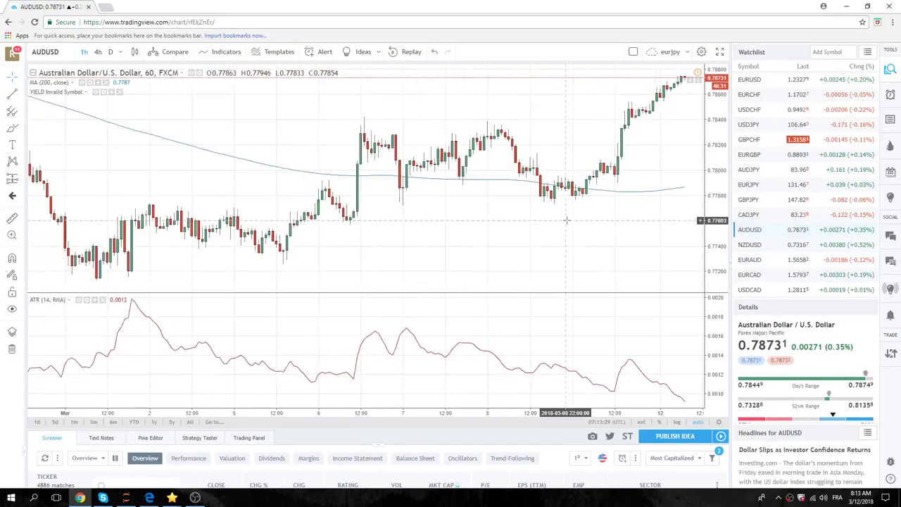
scroll(567, 220, "down", 3)
scroll(567, 221, "down", 3)
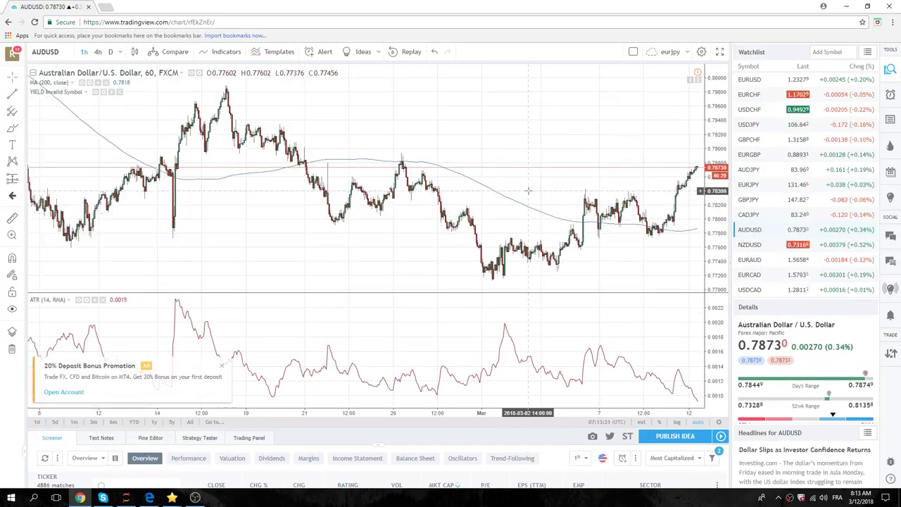
scroll(536, 197, "up", 3)
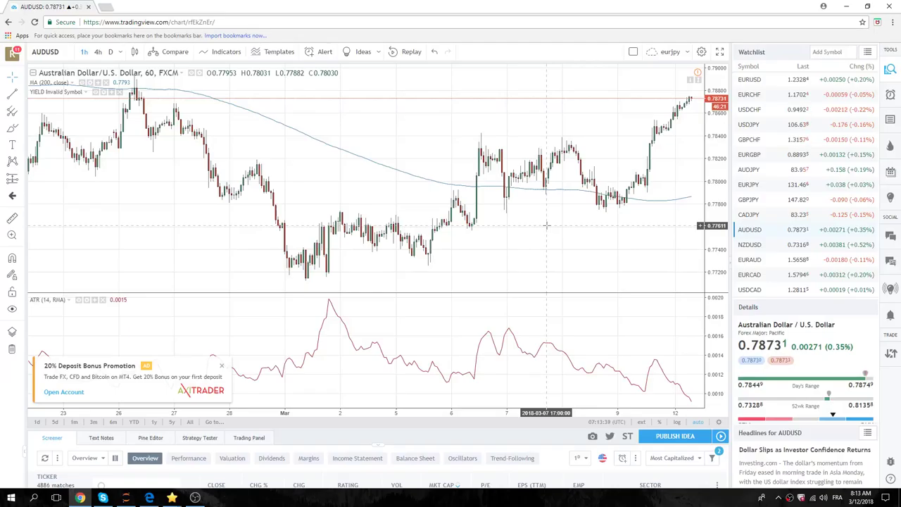
scroll(770, 238, "up", 3)
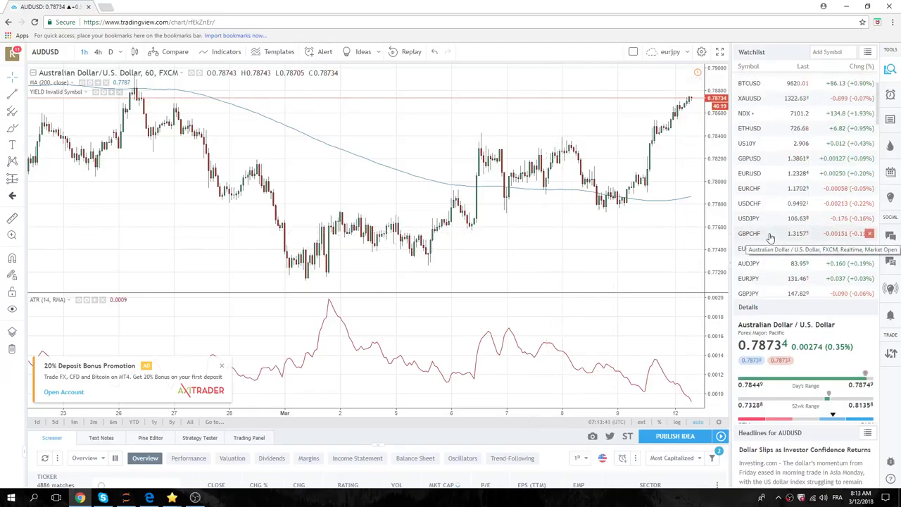
scroll(755, 141, "up", 2)
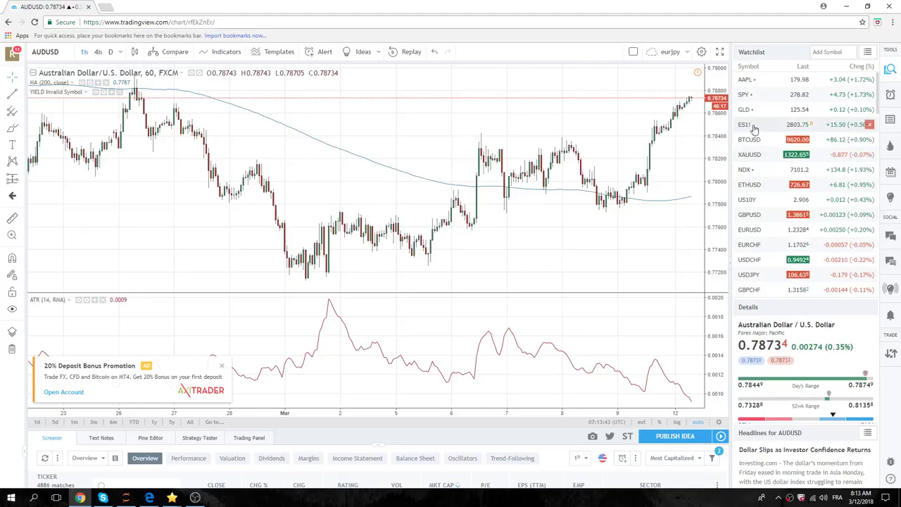
- Switch the chart to ES1! S&P 500 E-mini futures, showing early February to March 12
left_click(753, 128)
scroll(577, 261, "up", 2)
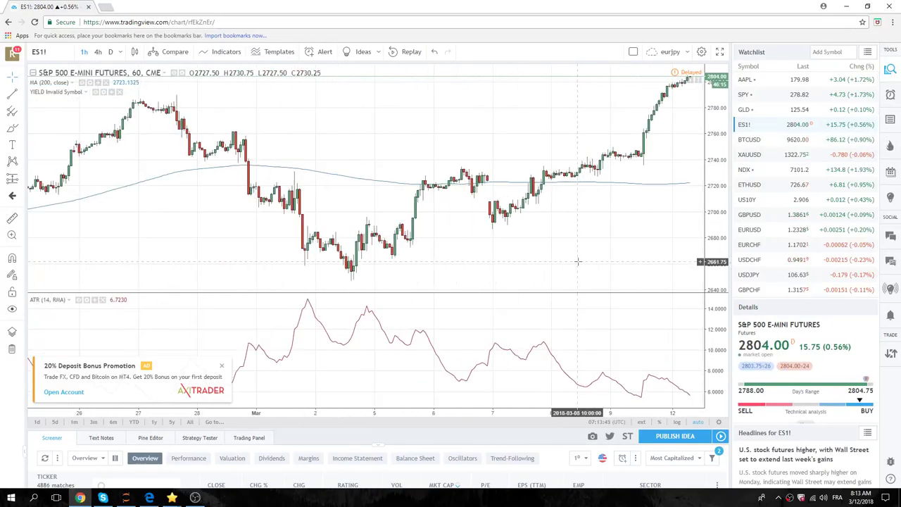
scroll(577, 261, "down", 2)
scroll(578, 261, "down", 2)
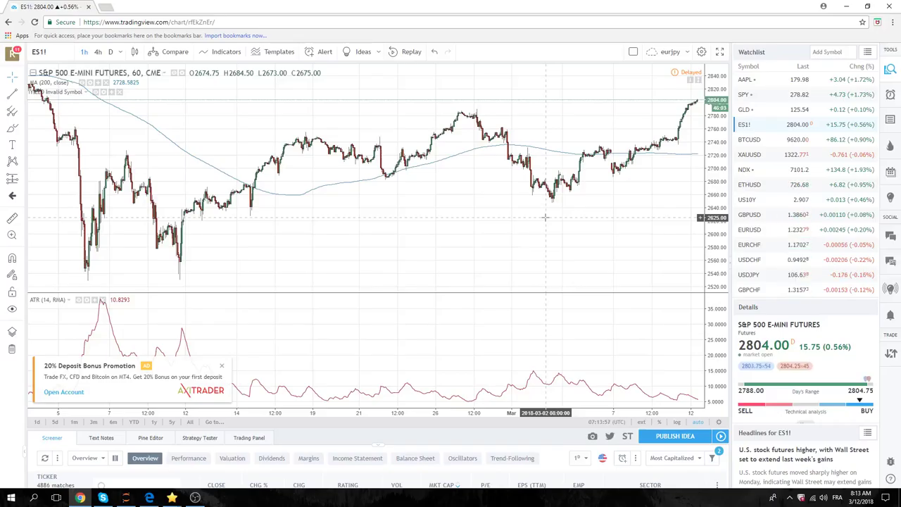
- Put ES1! on daily candles and zoom to roughly mid-2017 through early March 2018
left_click(111, 52)
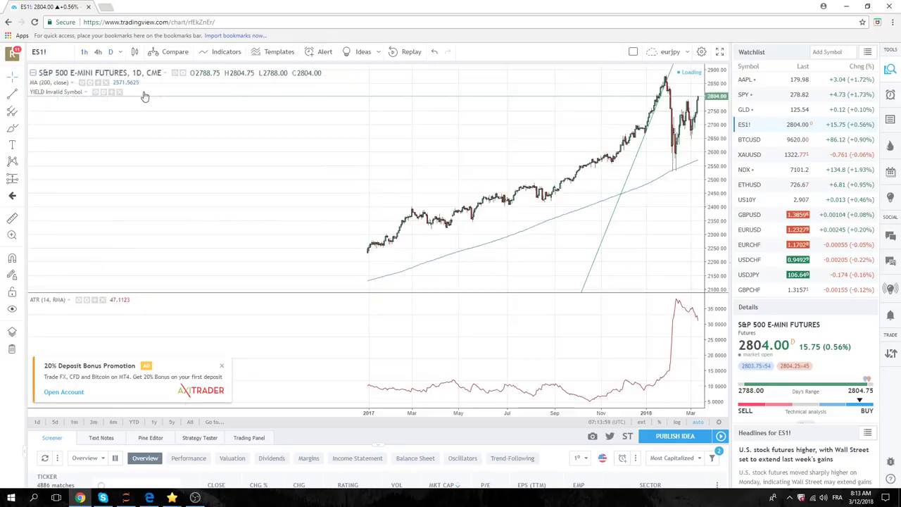
scroll(550, 105, "up", 2)
scroll(549, 104, "up", 2)
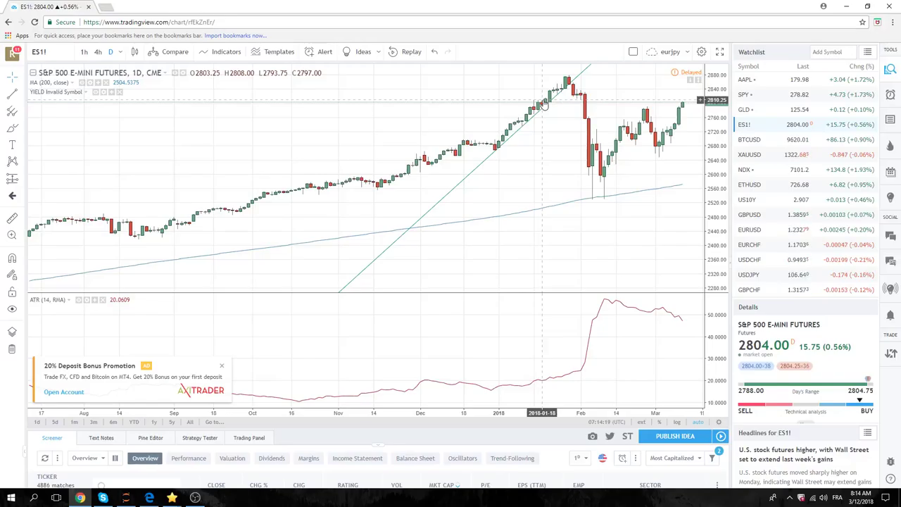
- Load GBPUSD daily candles and zoom in to show December through March
left_click(749, 215)
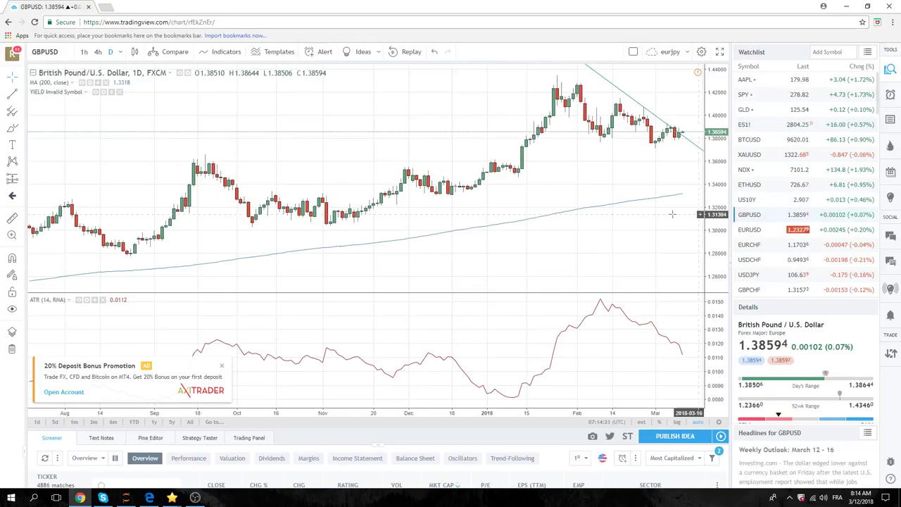
scroll(672, 213, "up", 3)
scroll(648, 183, "up", 2)
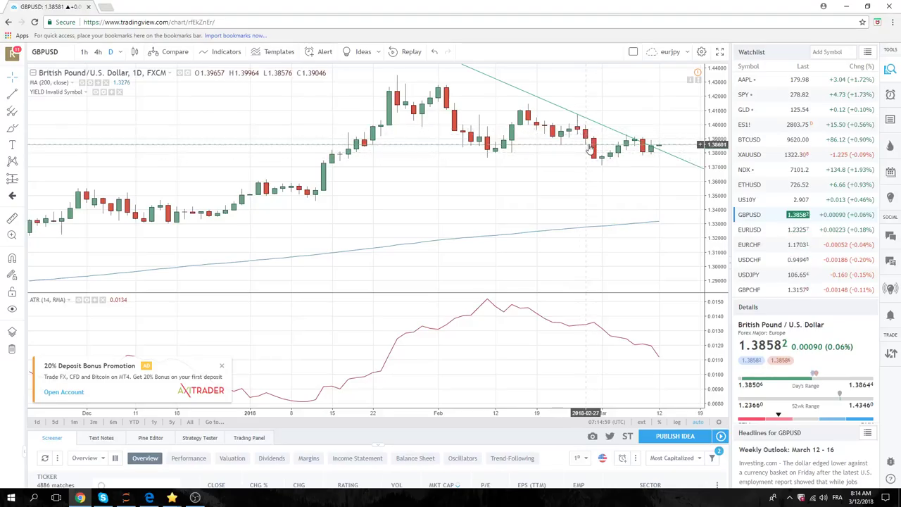
- Show BTCUSD daily candles zoomed out to June 2017–March 2018, then switch to ETHUSD
left_click(770, 143)
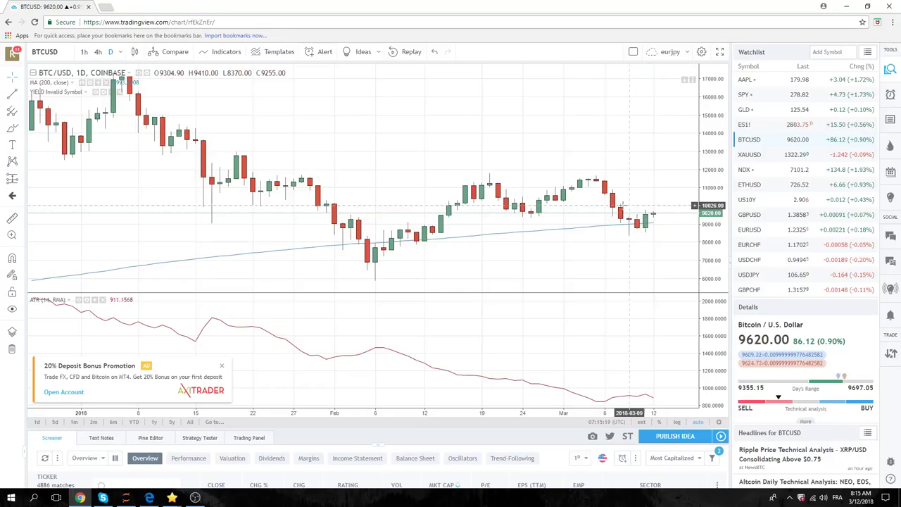
scroll(629, 192, "down", 3)
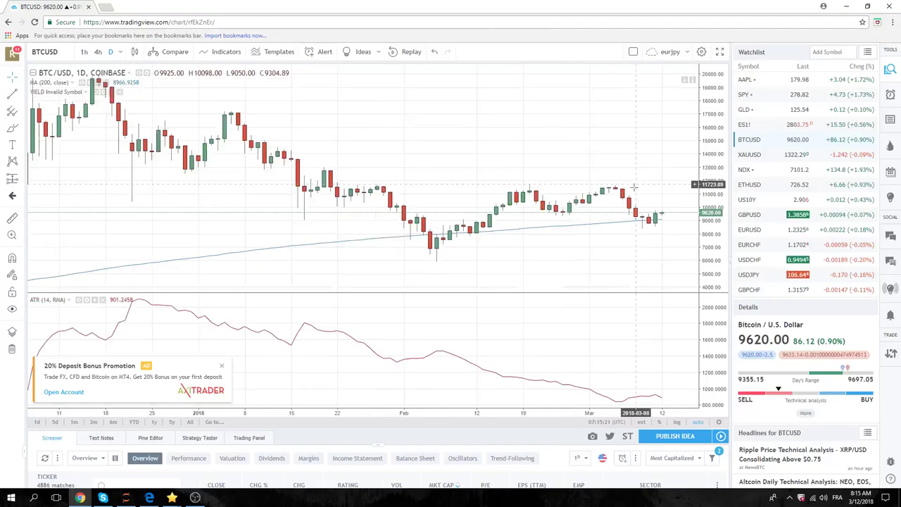
scroll(634, 189, "down", 2)
scroll(634, 189, "down", 2)
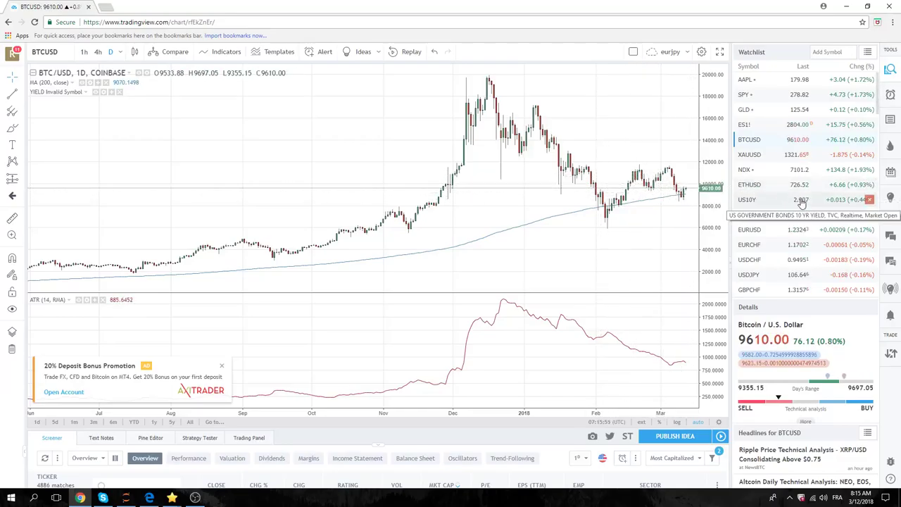
left_click(752, 186)
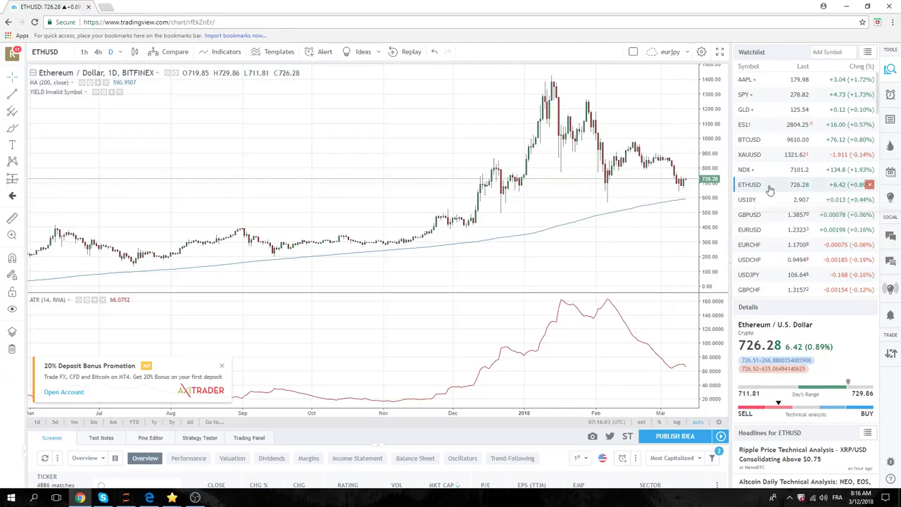
- Scroll the watchlist down past ETHUSD to reach the remaining pairs
scroll(786, 179, "down", 1)
scroll(783, 173, "down", 1)
scroll(784, 172, "down", 1)
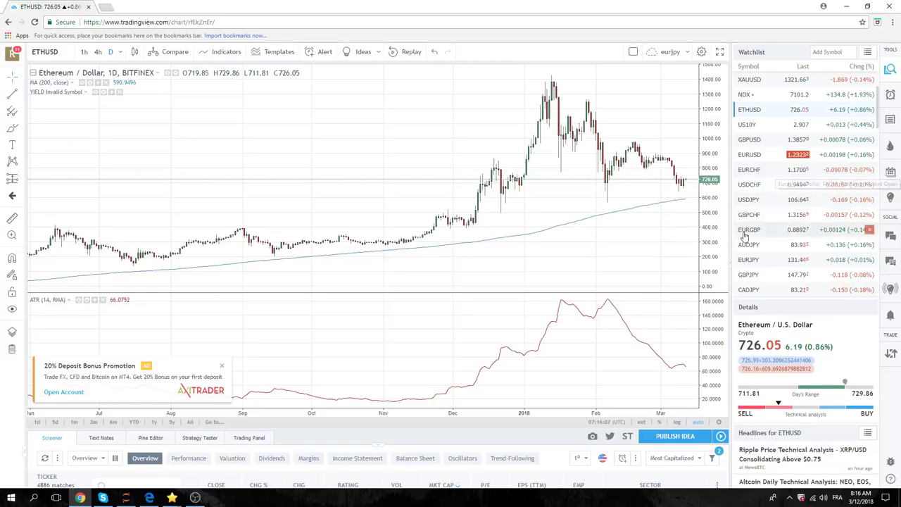
- Load the AUDJPY daily chart with the 200 MA and ATR (14) pane
left_click(750, 246)
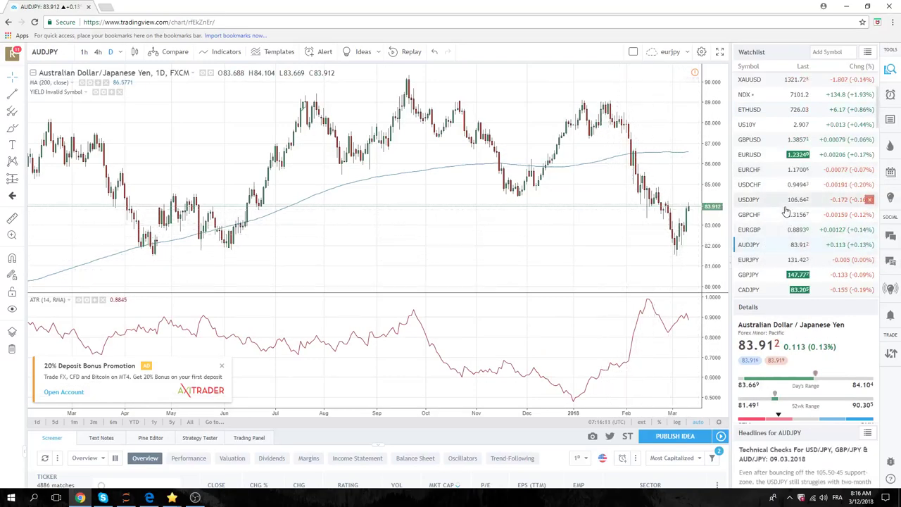
scroll(772, 239, "down", 1)
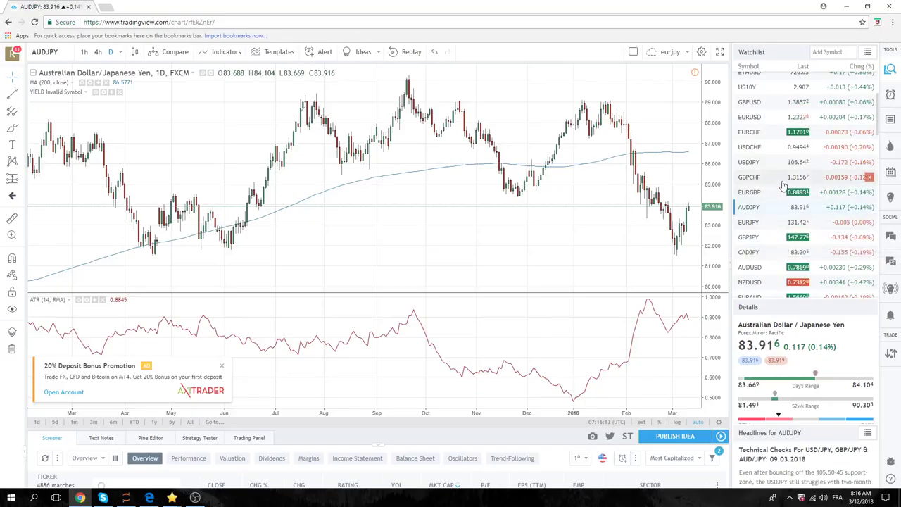